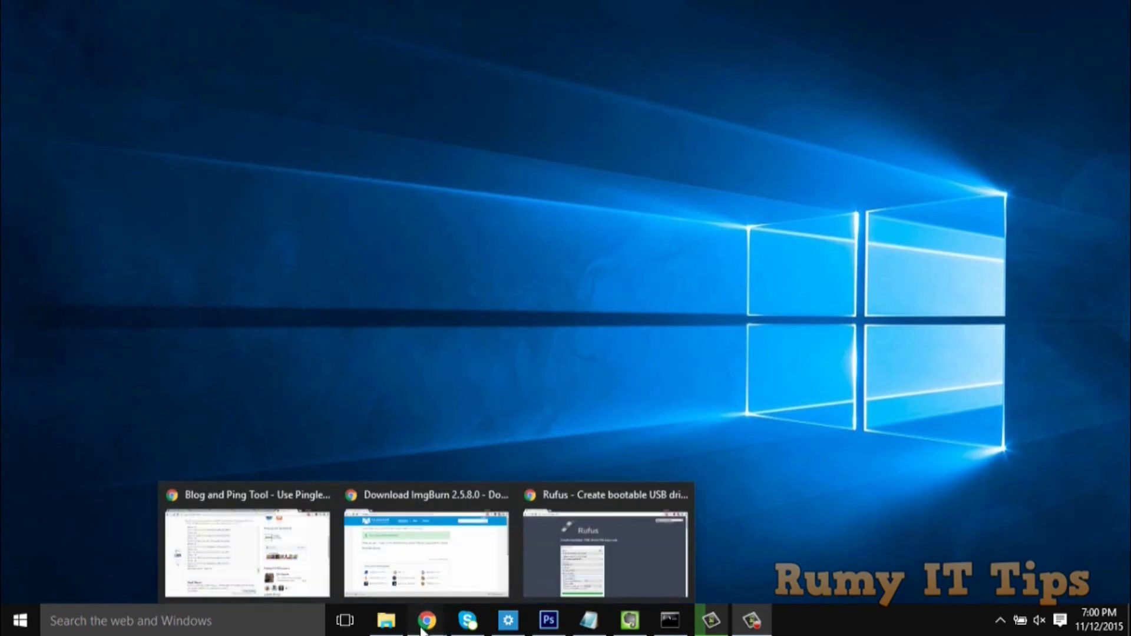
# Step: Download the Rufus 2.5 exe (843 KB) from the Rufus website's Download section in Chrome
pyautogui.click(619, 526)
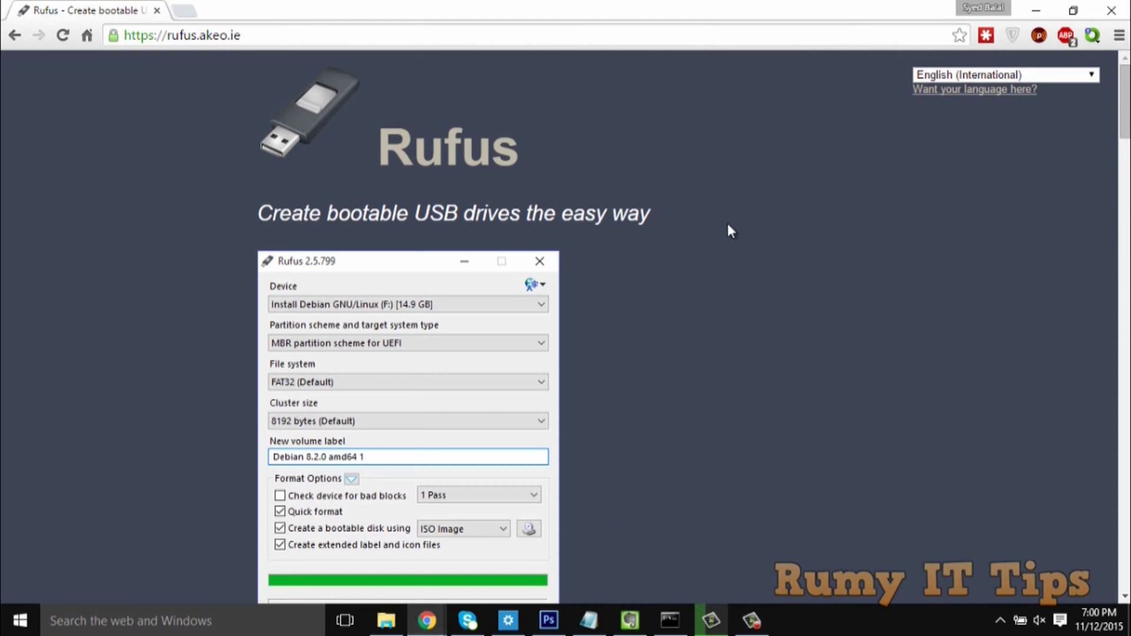
pyautogui.moveTo(265, 35); pyautogui.dragTo(150, 32)
pyautogui.click(146, 182)
pyautogui.moveTo(1125, 121); pyautogui.dragTo(1128, 216)
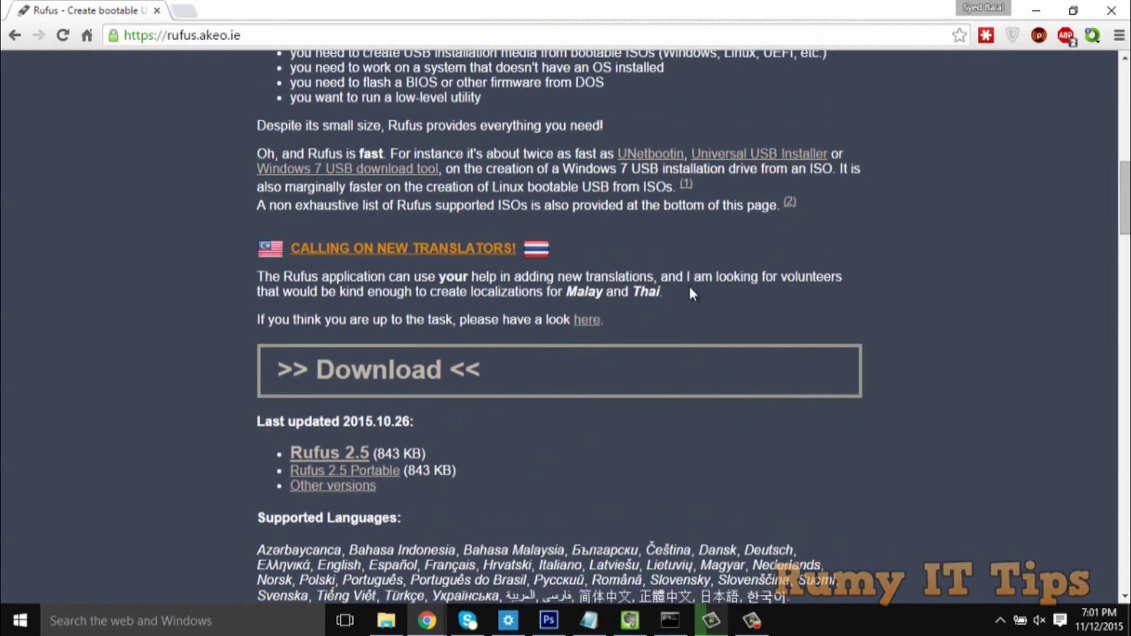
pyautogui.click(312, 455)
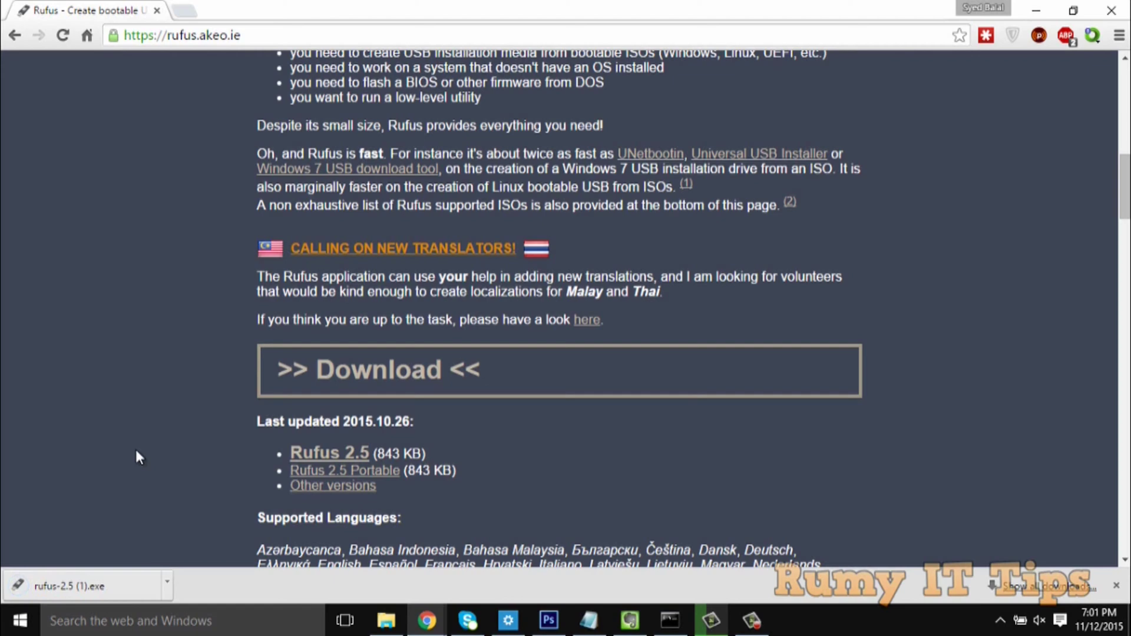
# Step: Show This PC in File Explorer, listing Removable Disk (H:) with 11.8 GB free of 14.9 GB
pyautogui.click(386, 620)
pyautogui.moveTo(88, 292)
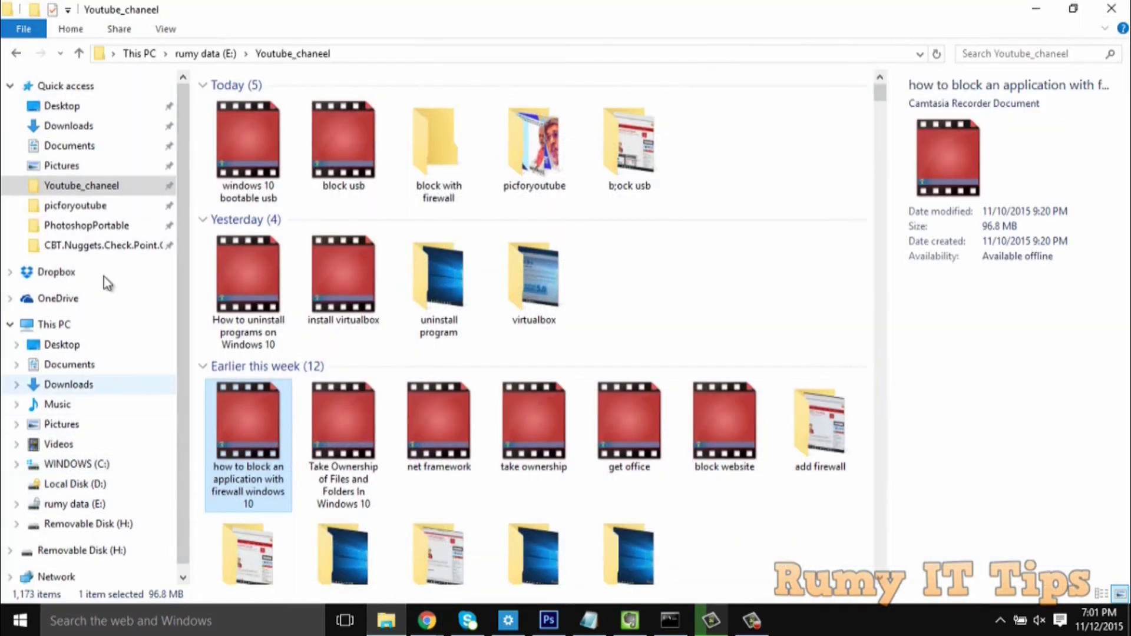
pyautogui.click(52, 325)
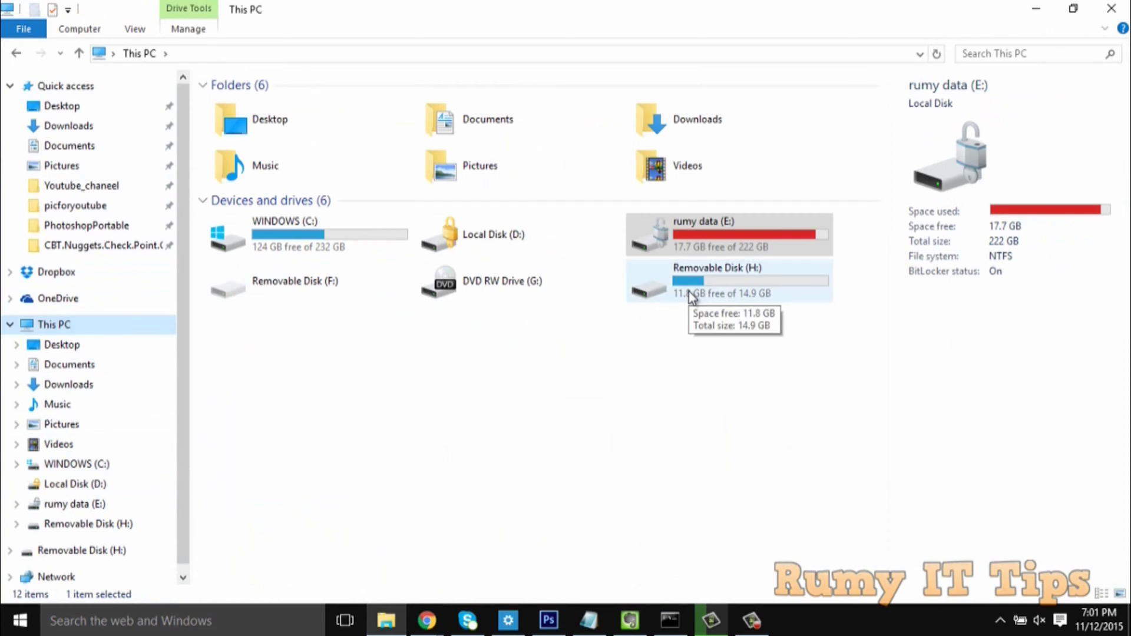
# Step: Launch Rufus 2.5 with admin approval and keep NO_LABEL (H:) [16GB] as the target device
pyautogui.click(1112, 9)
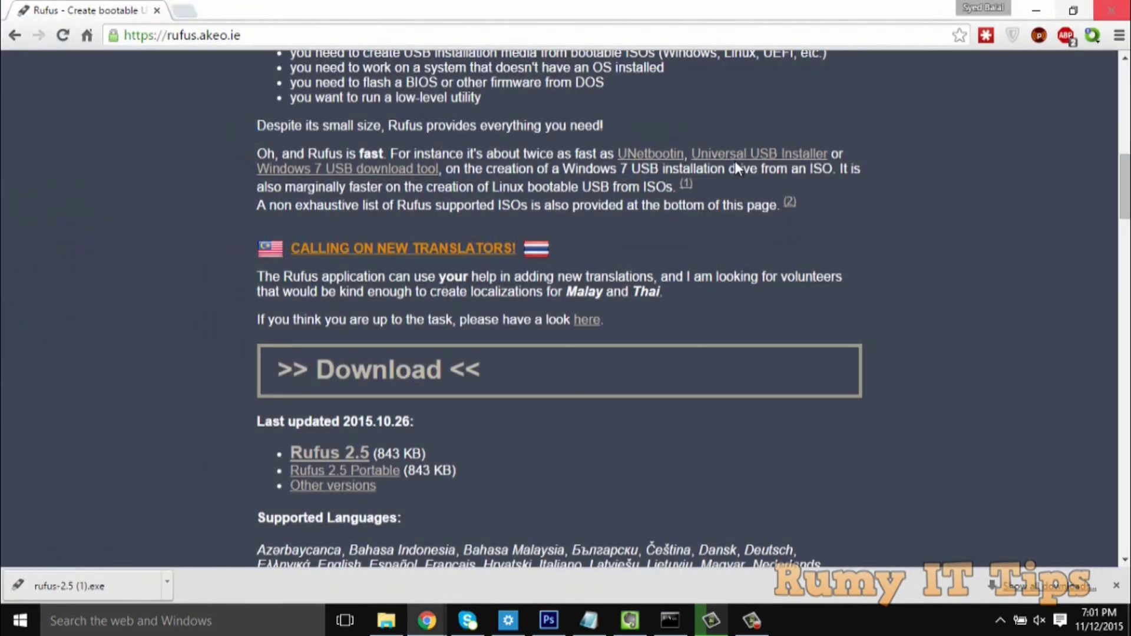
pyautogui.click(67, 586)
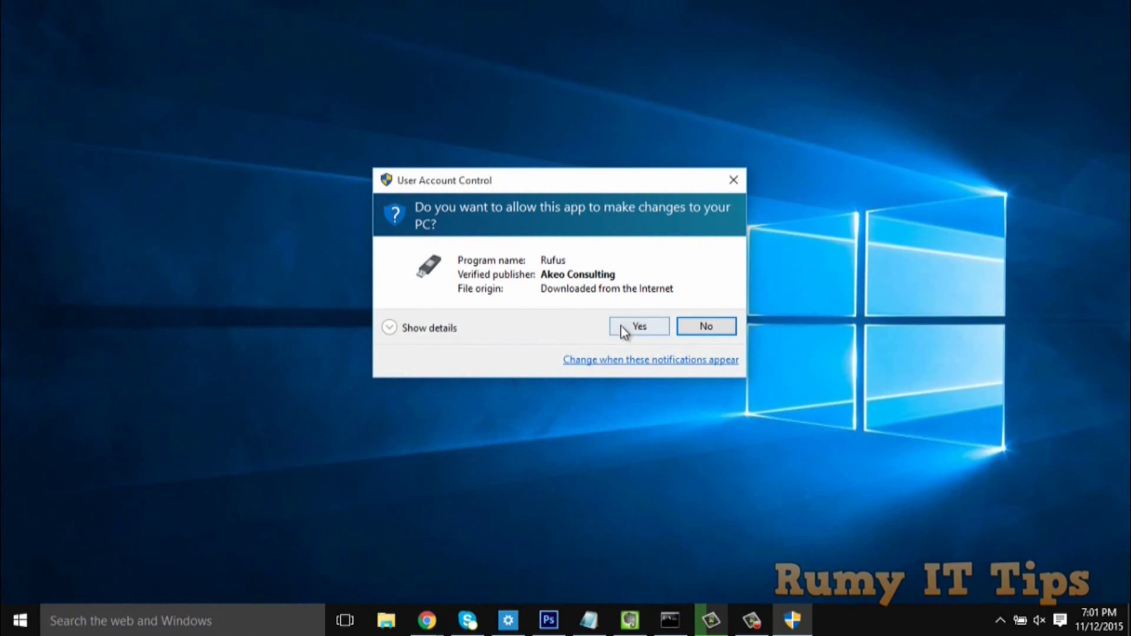
pyautogui.click(624, 326)
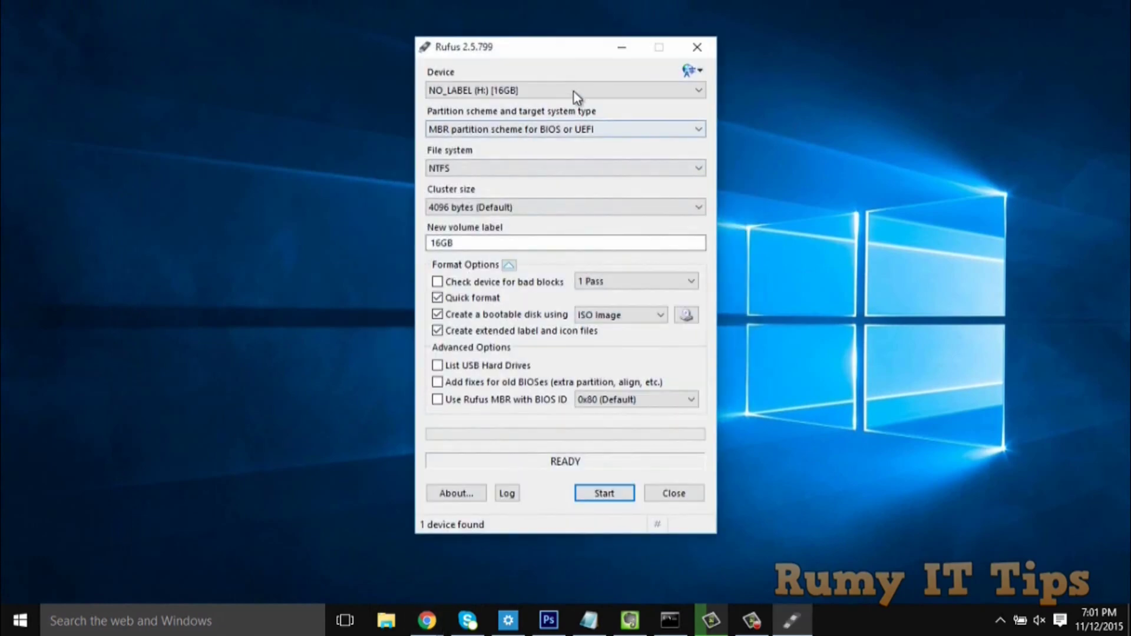
pyautogui.click(586, 89)
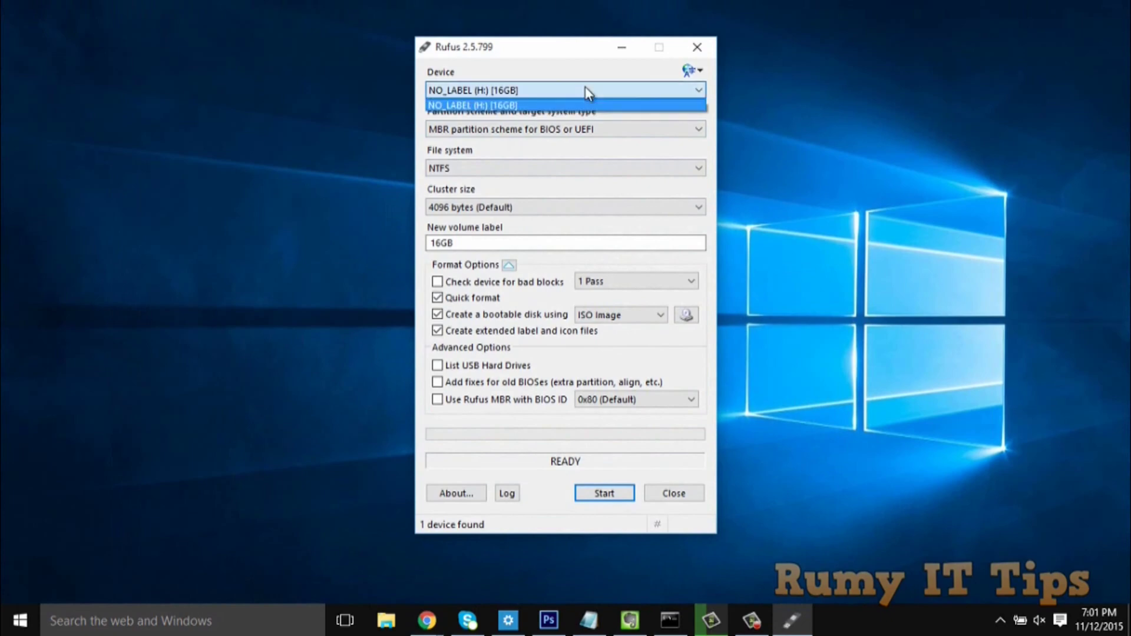
pyautogui.click(497, 95)
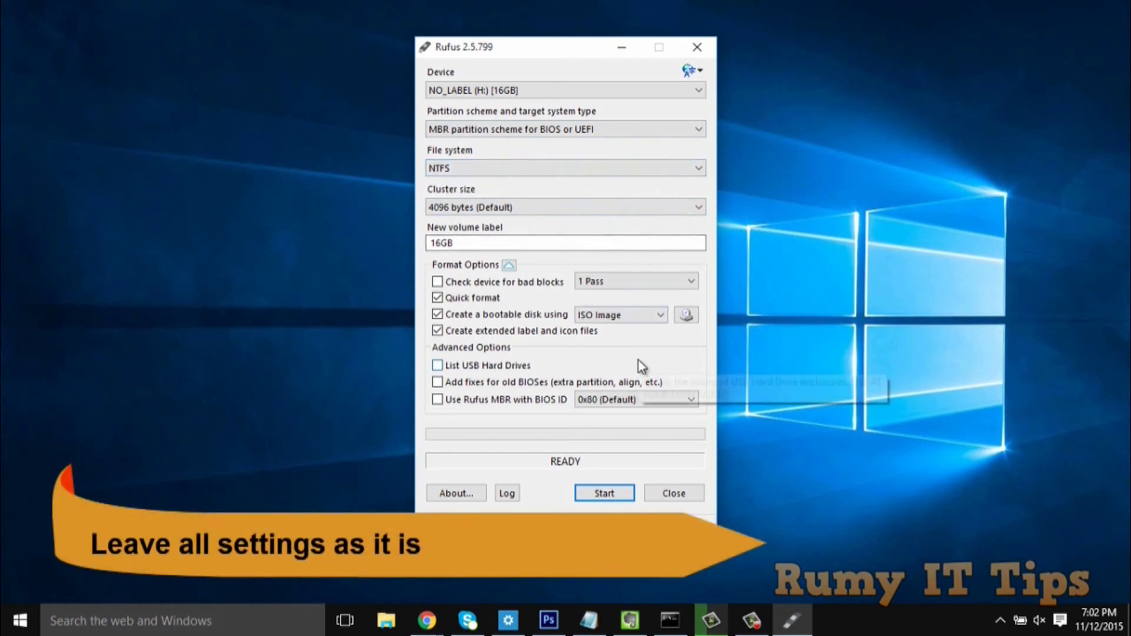
# Step: Load the Windows 10 build 10586 ISO from Downloads as Rufus's ISO image
pyautogui.click(687, 316)
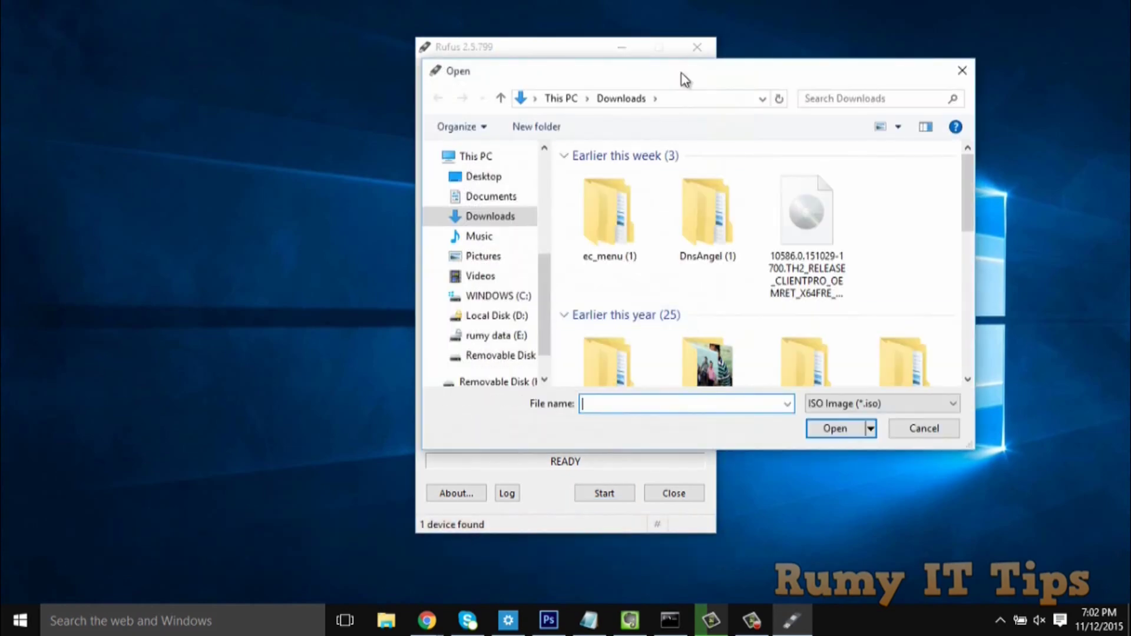
pyautogui.moveTo(677, 69)
pyautogui.mouseDown()
pyautogui.moveTo(362, 71)
pyautogui.moveTo(305, 57)
pyautogui.mouseUp()
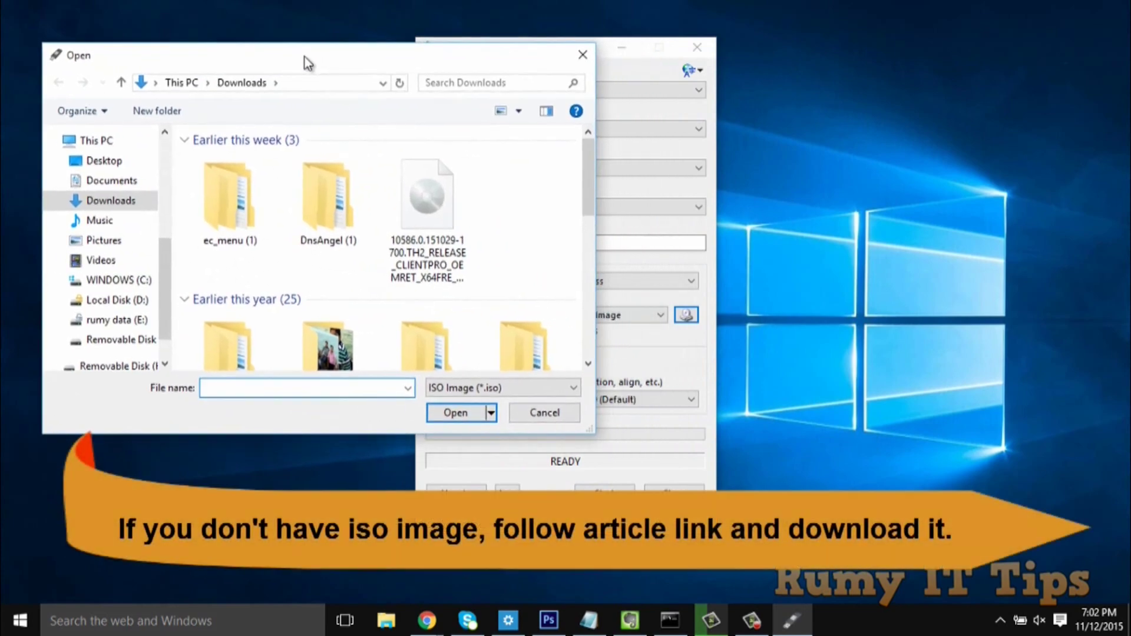
pyautogui.moveTo(304, 56); pyautogui.dragTo(285, 52)
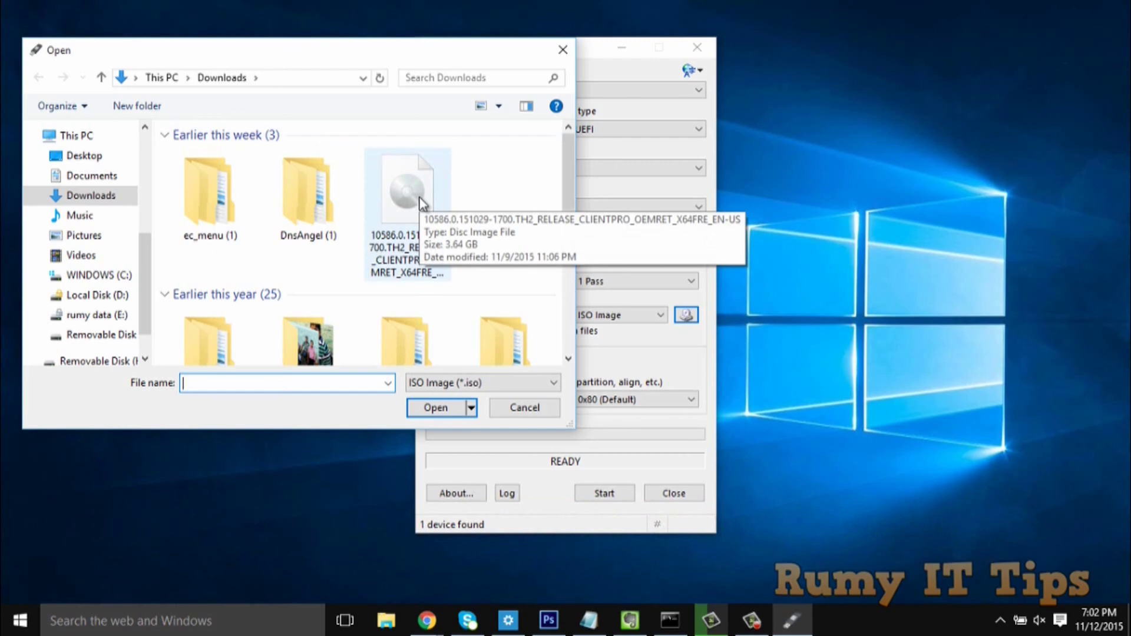
pyautogui.click(422, 205)
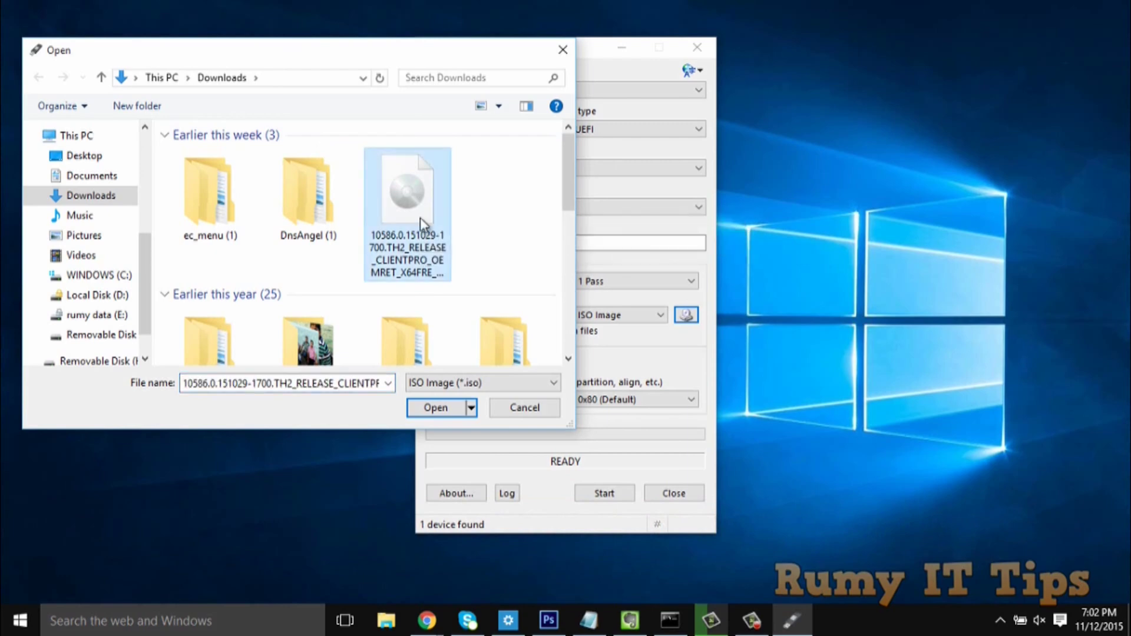
pyautogui.click(423, 411)
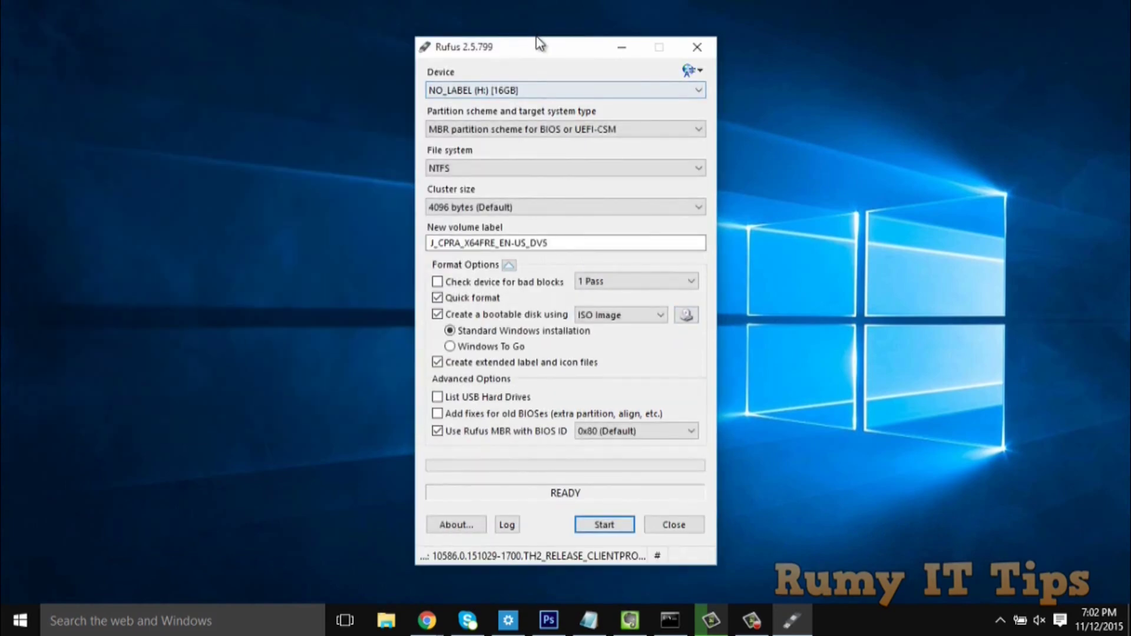
# Step: Start writing the ISO to the 16GB NO_LABEL (H:) drive, triggering the data-destruction warning
pyautogui.moveTo(534, 38); pyautogui.dragTo(512, 13)
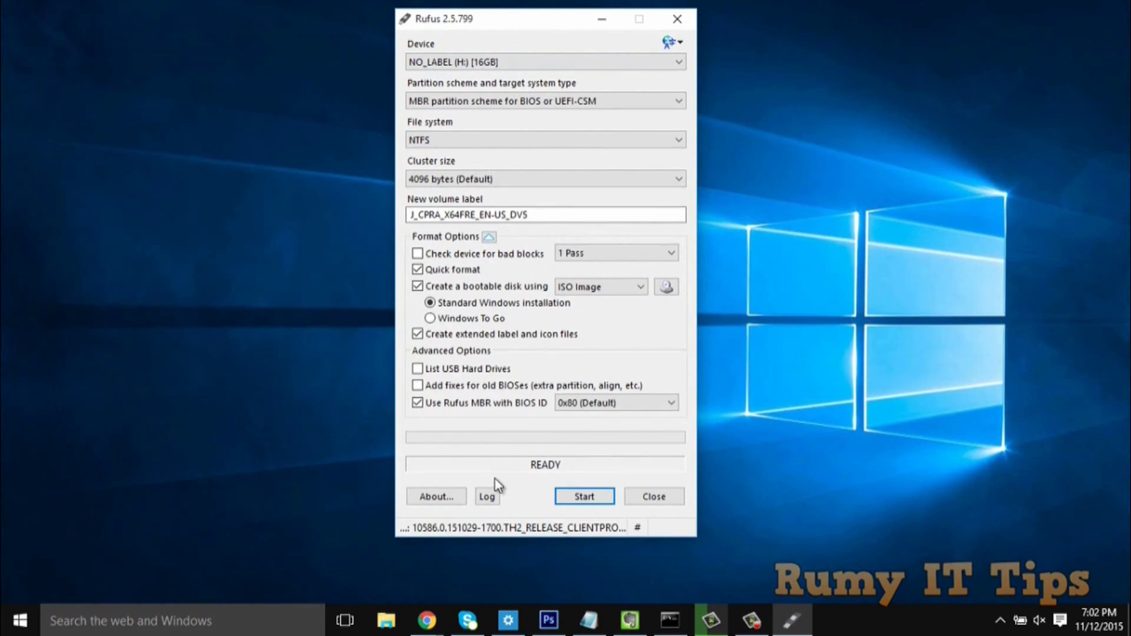
pyautogui.click(586, 485)
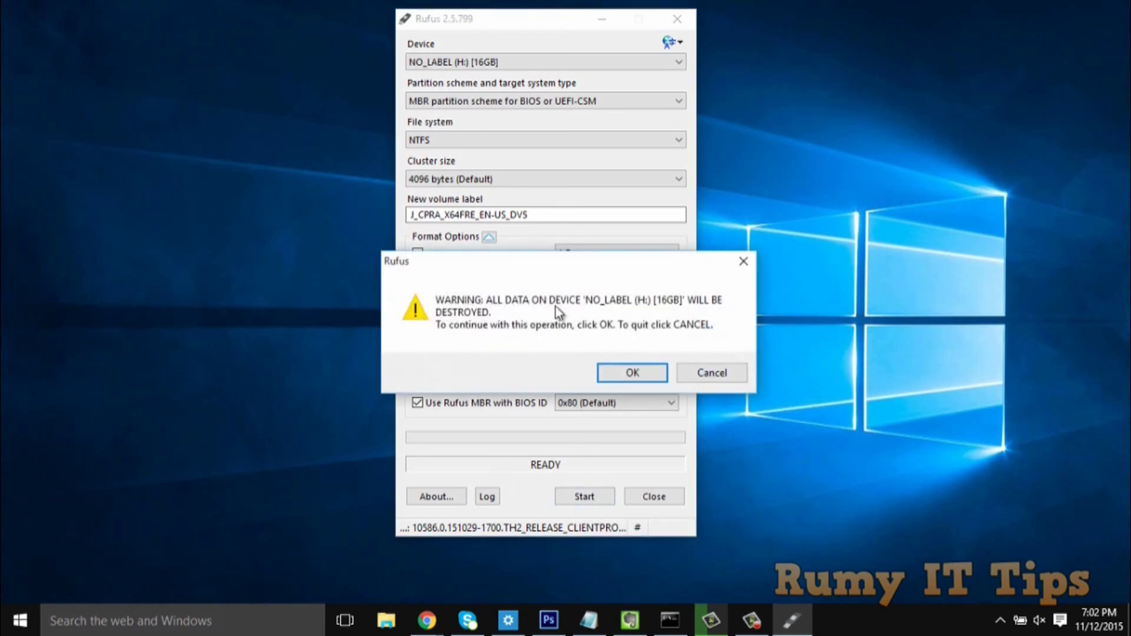
# Step: Confirm erasing the H: drive so Rufus writes the Windows 10 ISO until READY
pyautogui.click(632, 374)
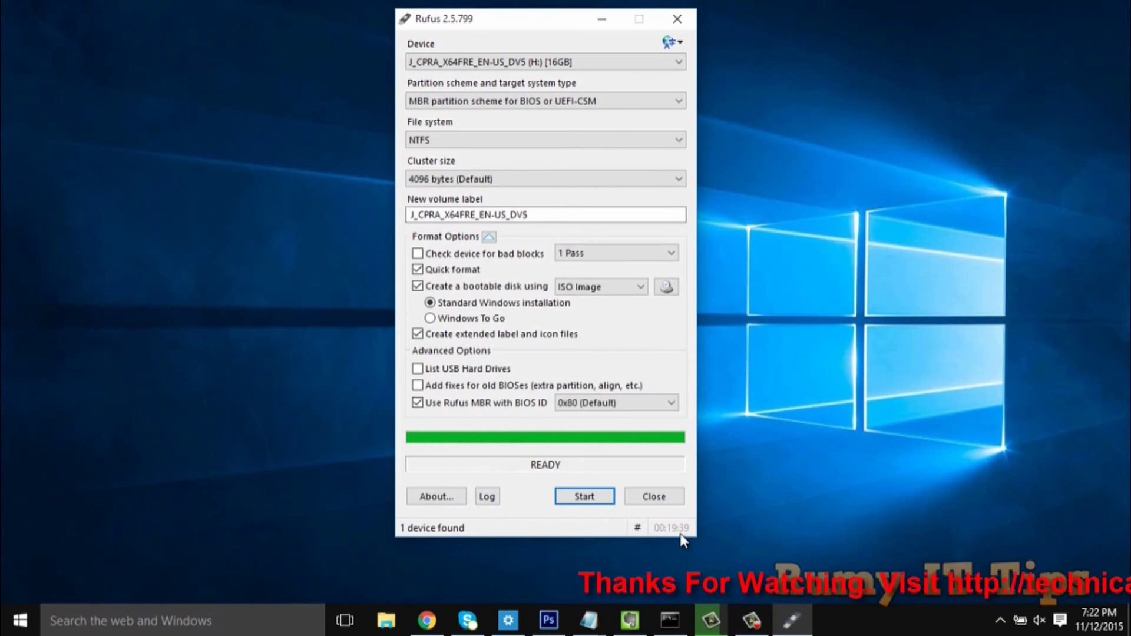
# Step: Close Rufus and browse the J_CPRA_X64FRE_EN-US_DV5 (H:) drive's boot files in File Explorer
pyautogui.click(654, 497)
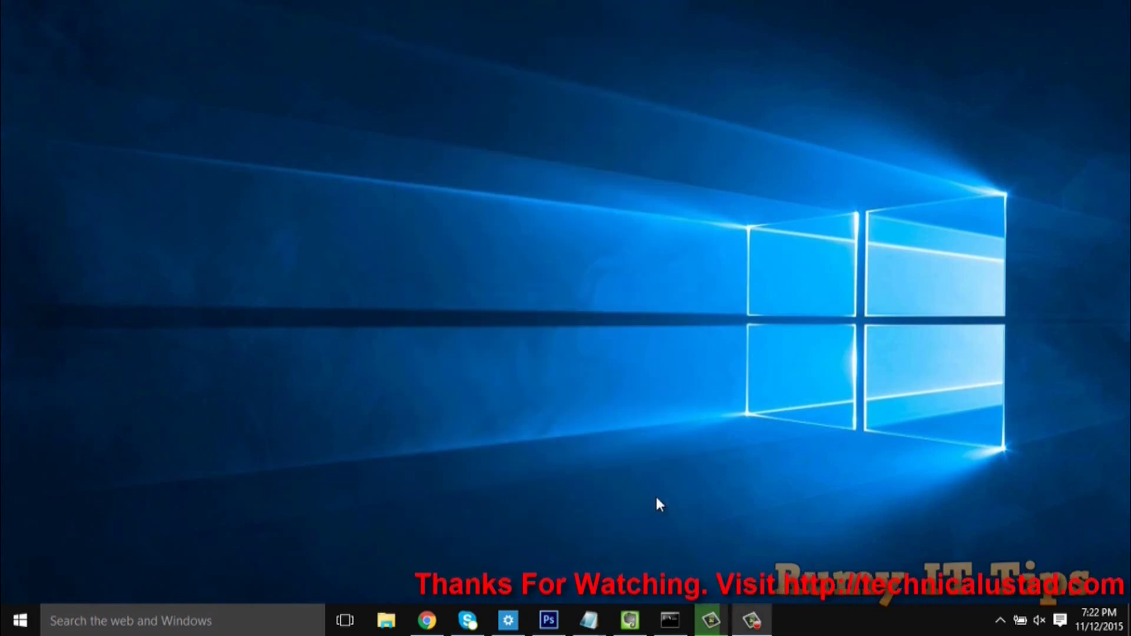
pyautogui.press('super+e')
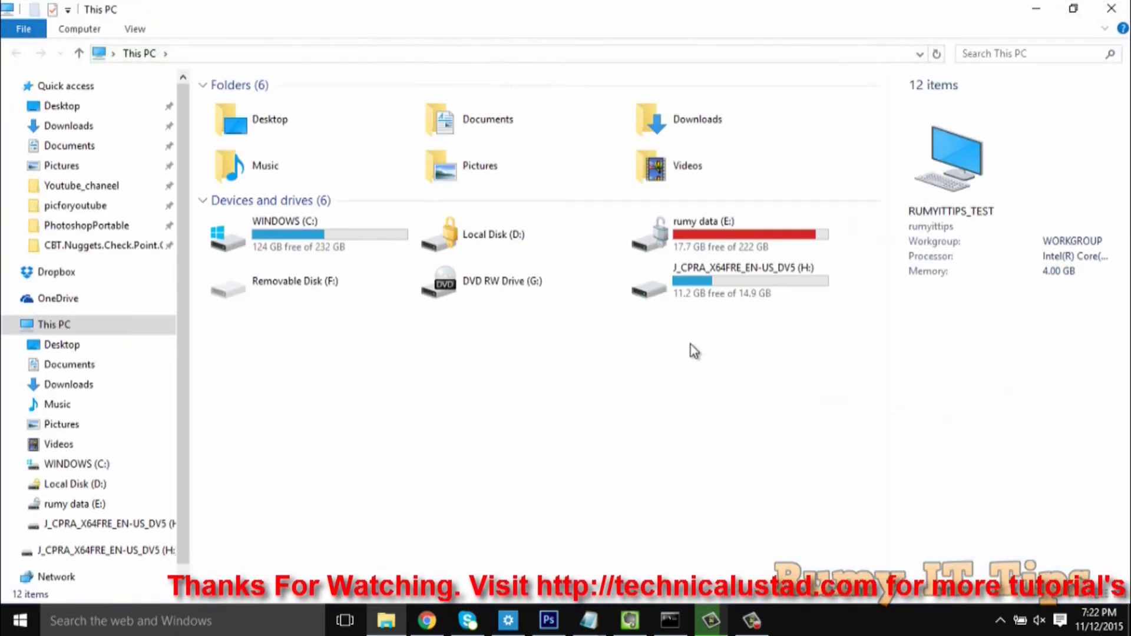
pyautogui.click(706, 292)
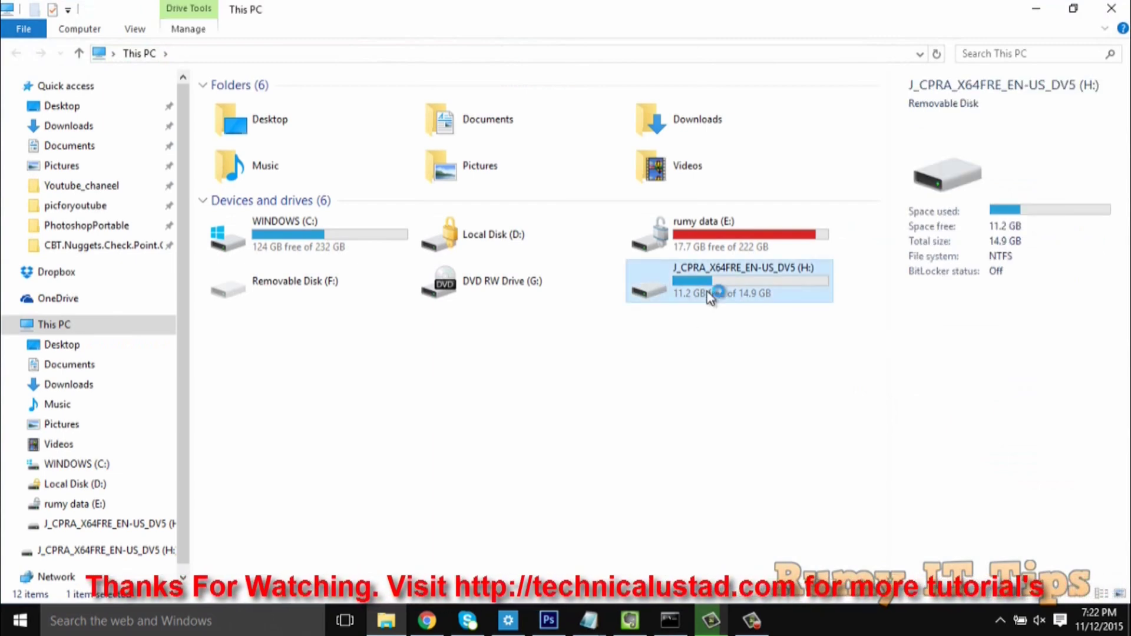
pyautogui.doubleClick(706, 291)
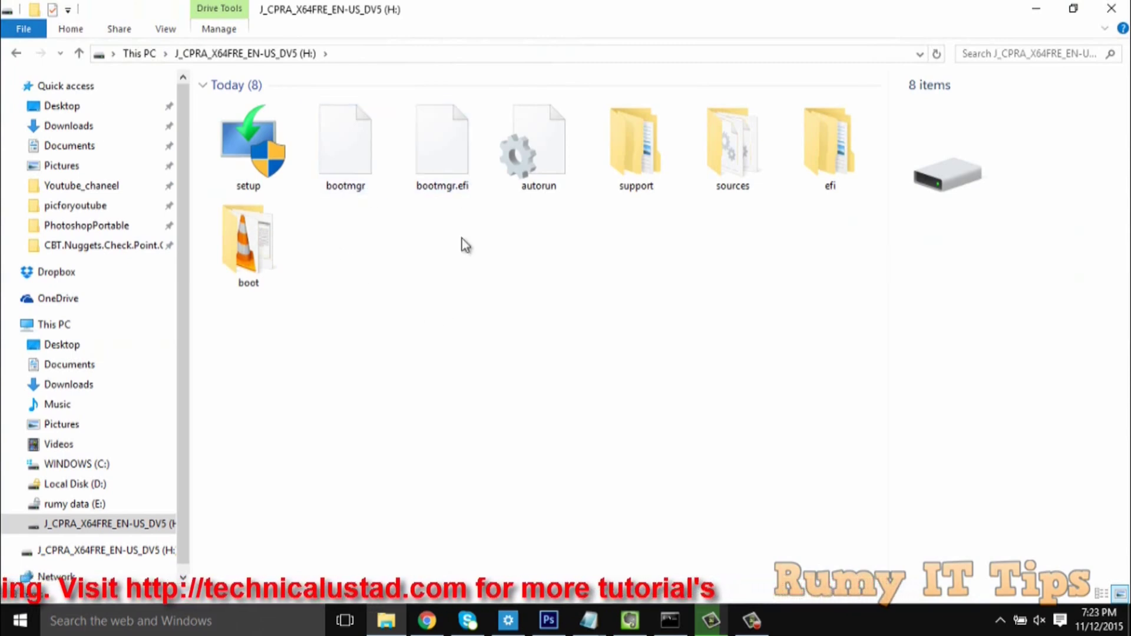
pyautogui.moveTo(466, 224)
pyautogui.mouseDown()
pyautogui.moveTo(339, 212)
pyautogui.moveTo(309, 177)
pyautogui.mouseUp()
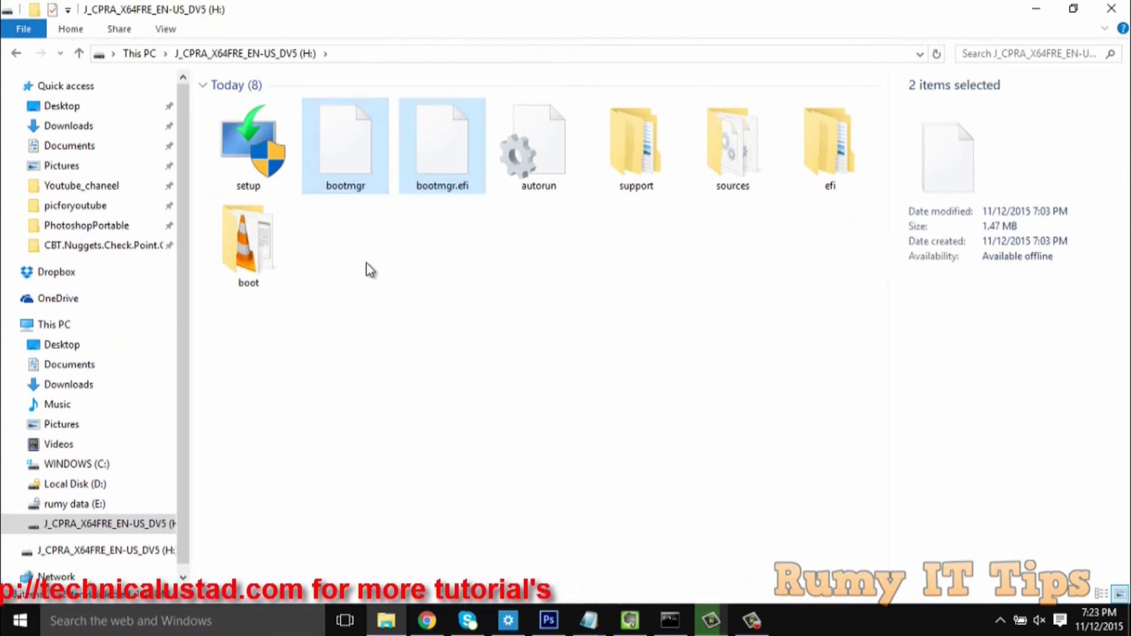
pyautogui.doubleClick(289, 239)
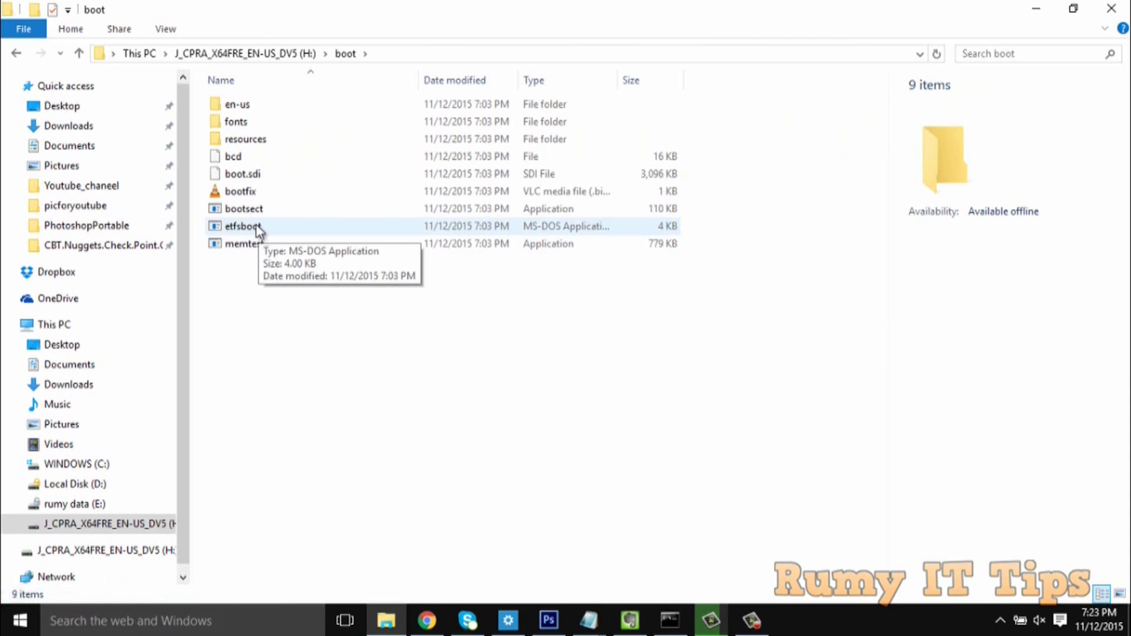
pyautogui.click(17, 54)
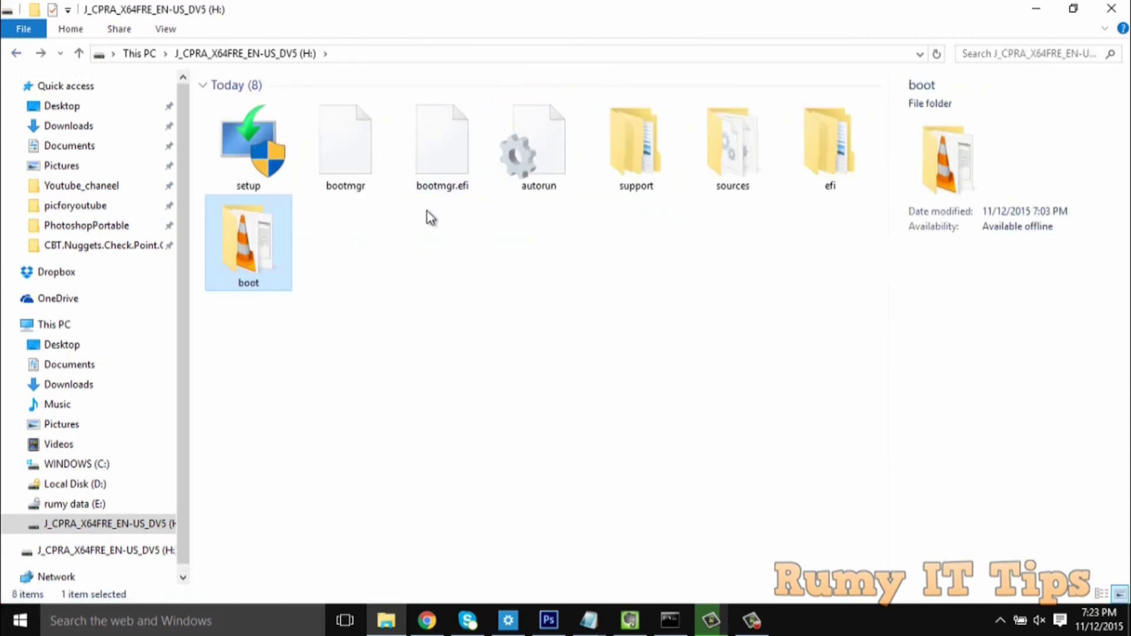
pyautogui.moveTo(469, 210); pyautogui.dragTo(300, 201)
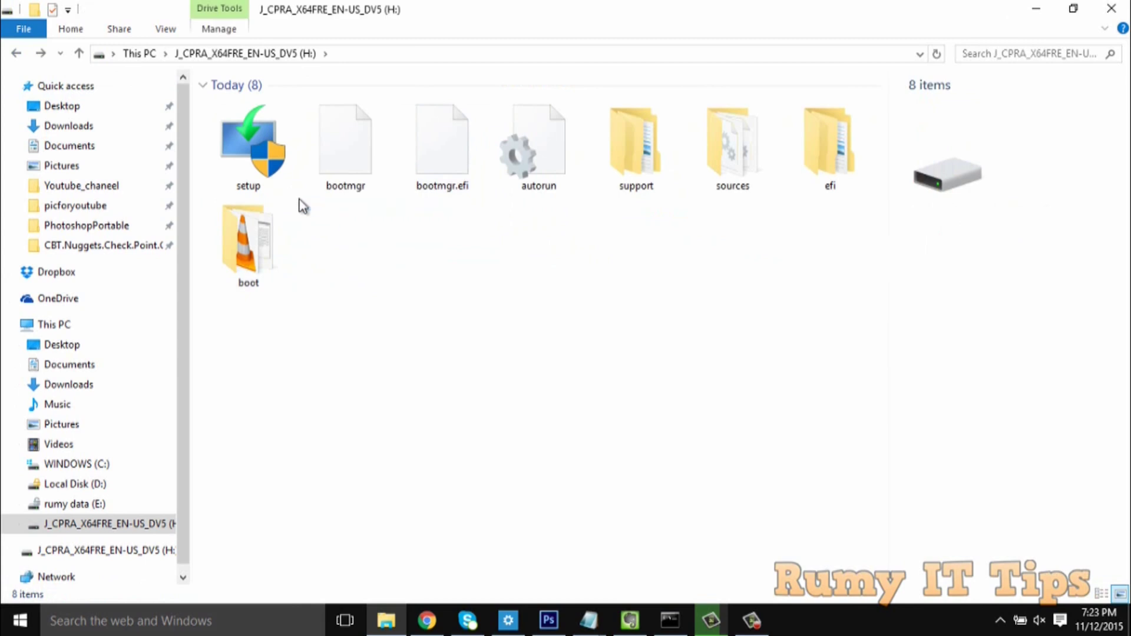